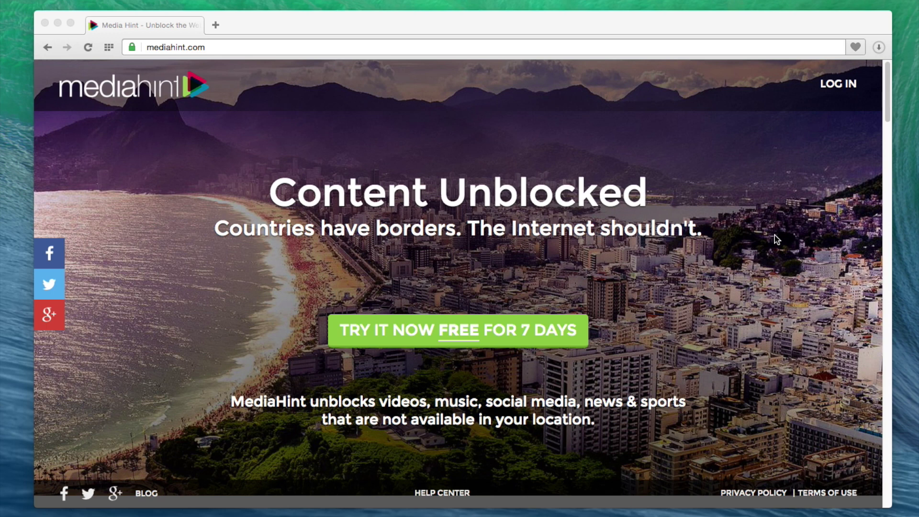
Log in to MediaHint with the saved email and password, starting the 7-day trial.
{"action": "left_click", "coordinate": [836, 85]}
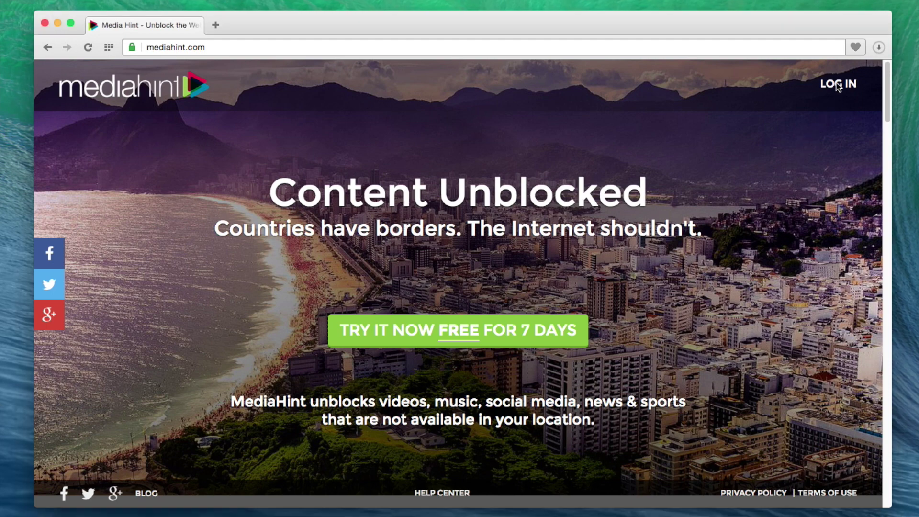
{"action": "left_click", "coordinate": [836, 85]}
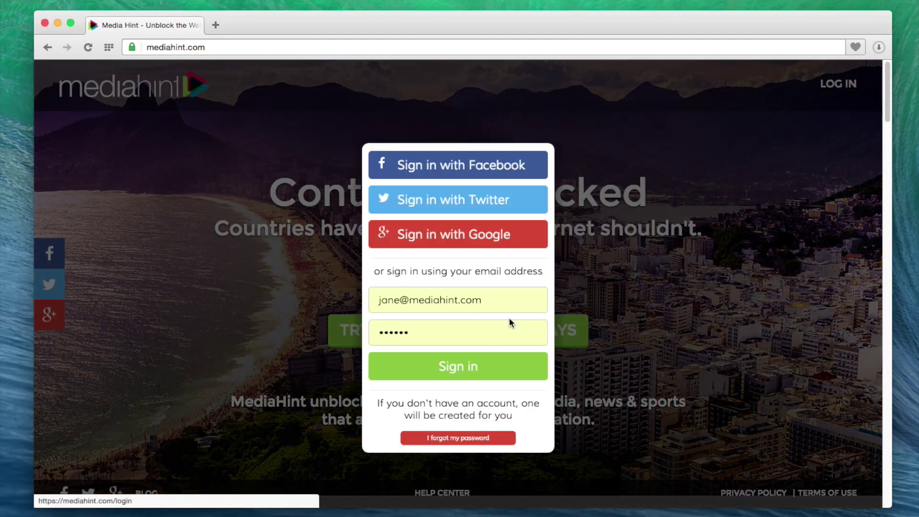
{"action": "left_click", "coordinate": [462, 381]}
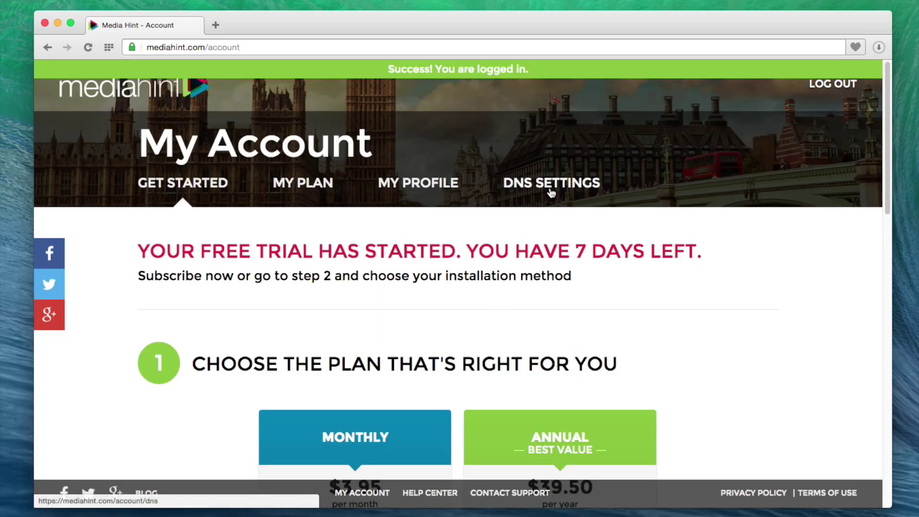
{"action": "left_click", "coordinate": [551, 183]}
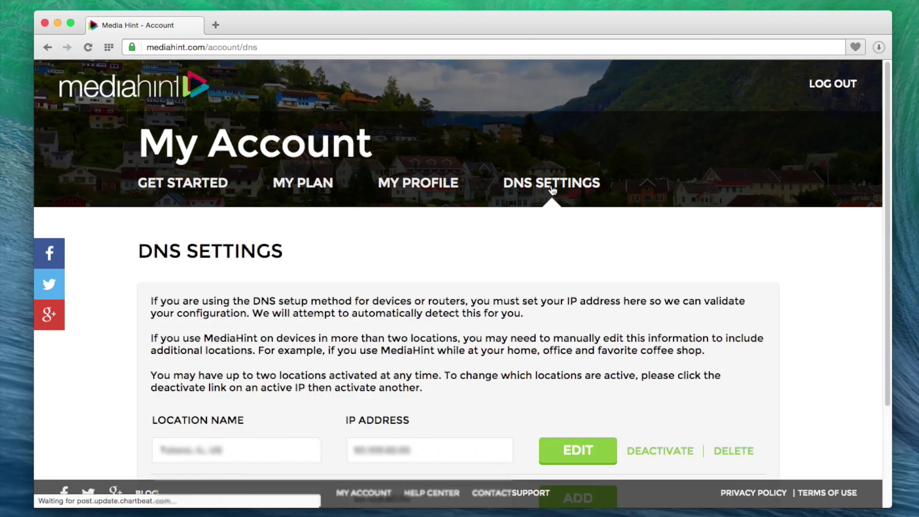
{"action": "scroll", "coordinate": [551, 190], "scroll_direction": "down", "scroll_amount": 3}
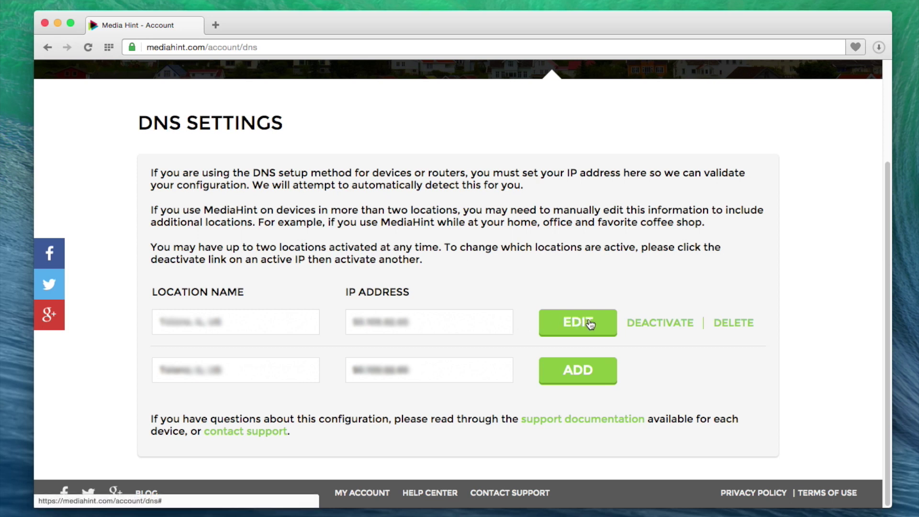
Add the current IP address on the second location row of DNS settings.
{"action": "left_click", "coordinate": [578, 370]}
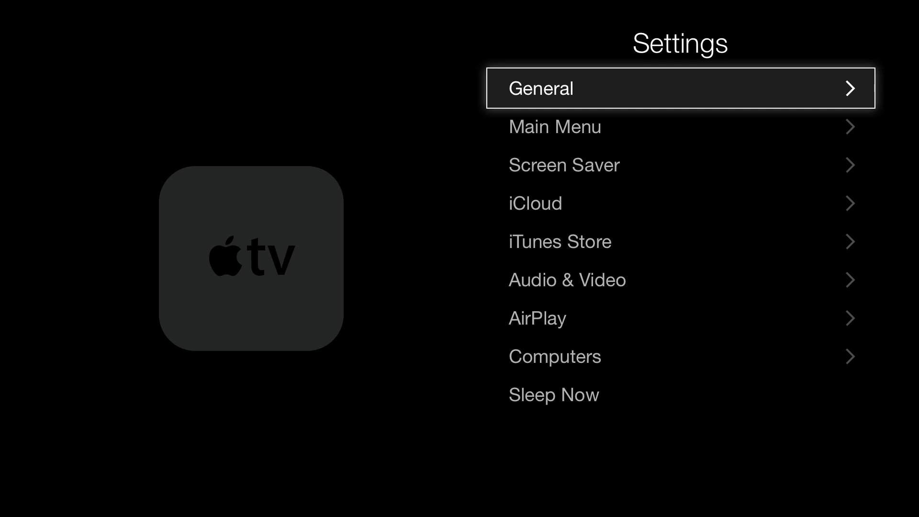
Go through General to the Network screen showing the current Ethernet and DNS details.
{"action": "key", "text": "Return"}
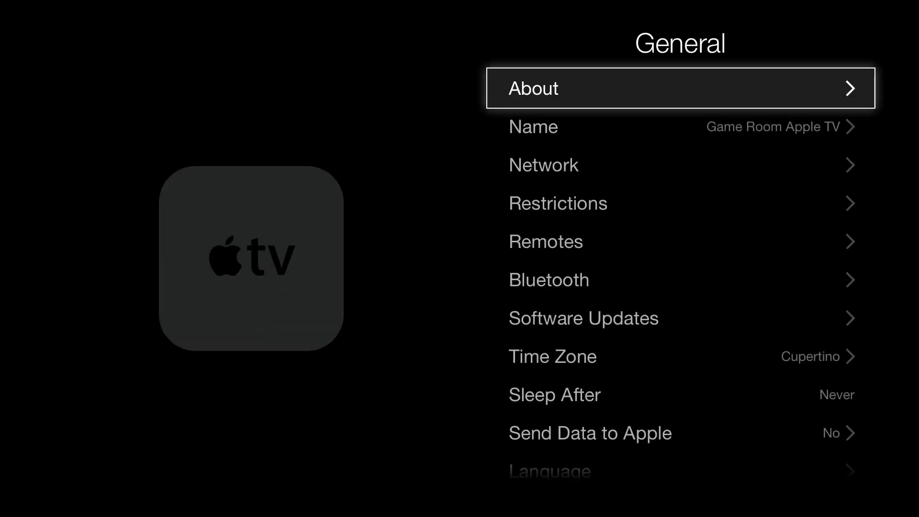
{"action": "key", "text": "Down"}
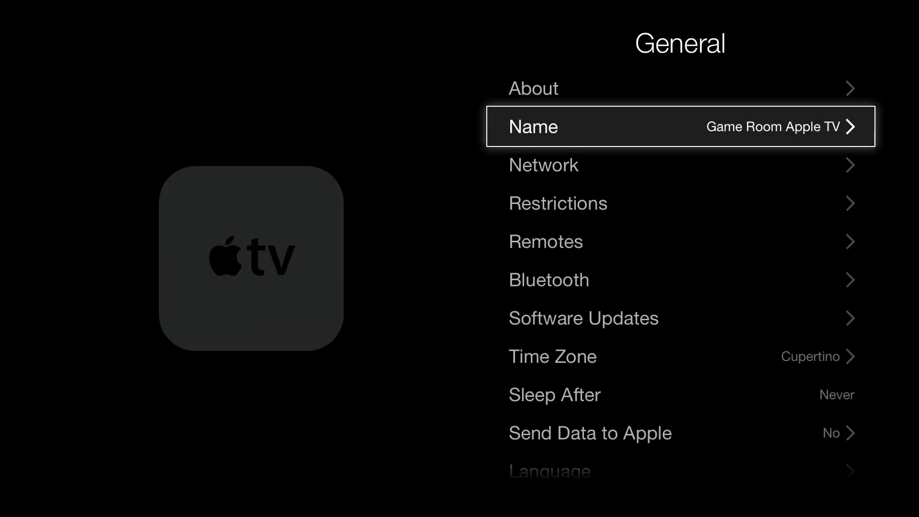
{"action": "key", "text": "Down"}
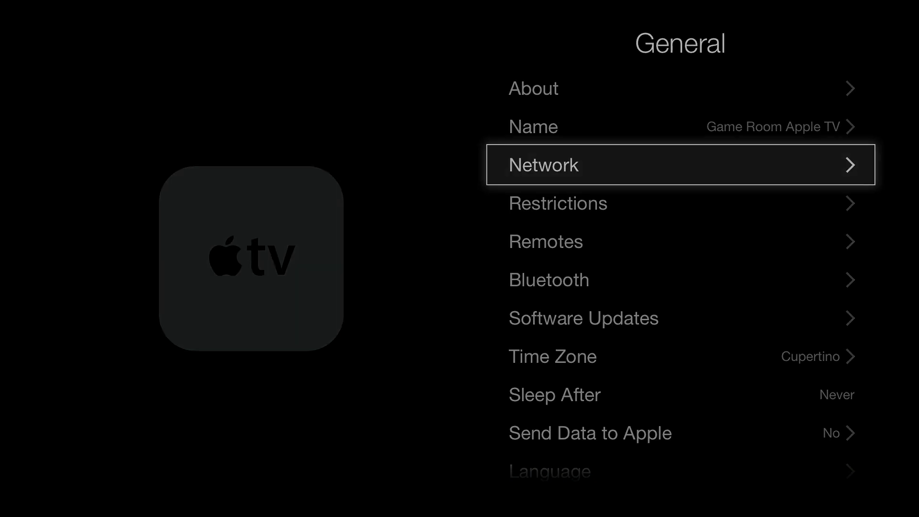
{"action": "key", "text": "Return"}
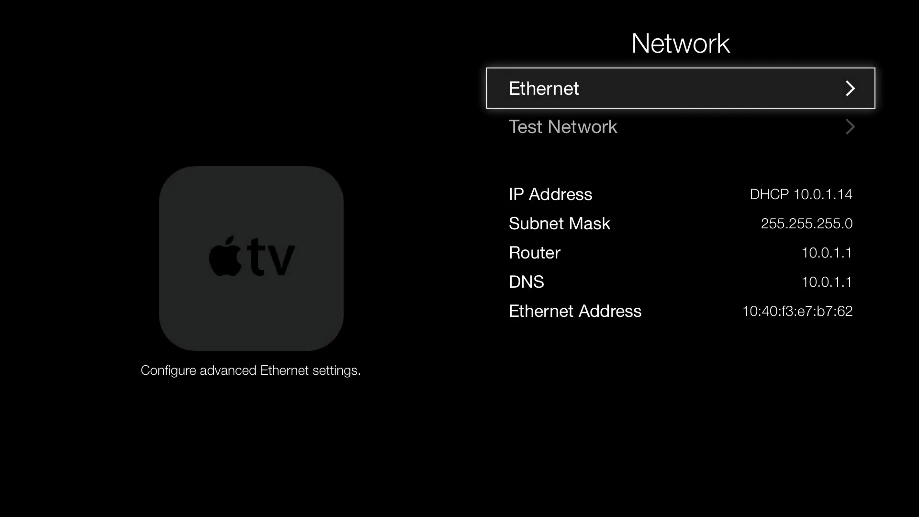
Set the Ethernet DNS to Manual with 198.58.98.50 and return to the Network screen.
{"action": "key", "text": "Return"}
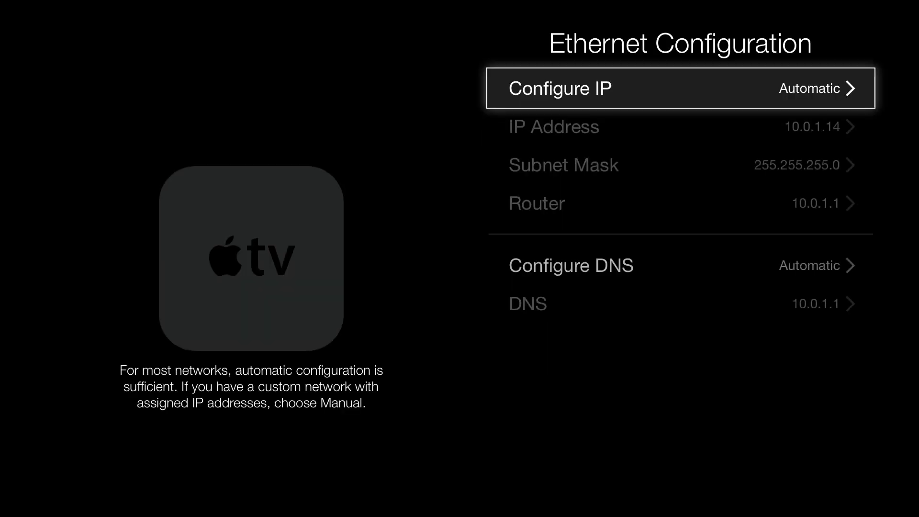
{"action": "key", "text": "Down"}
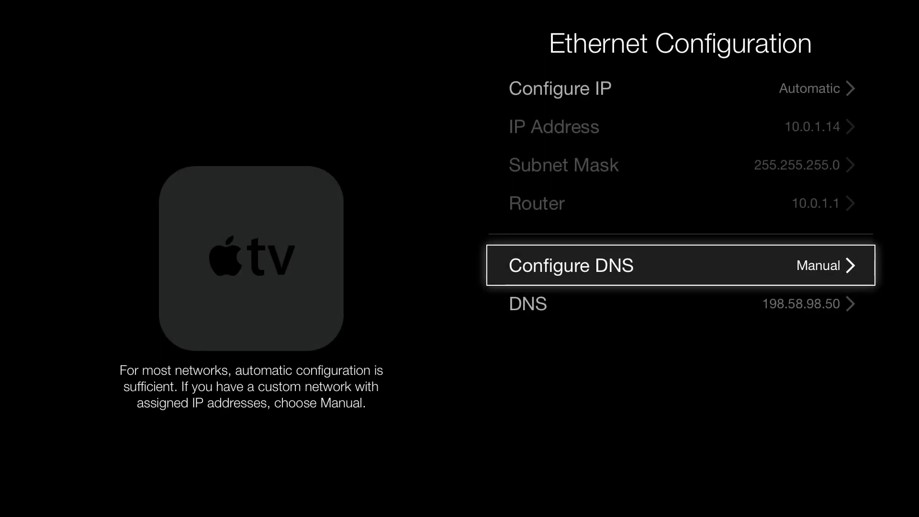
{"action": "key", "text": "Escape"}
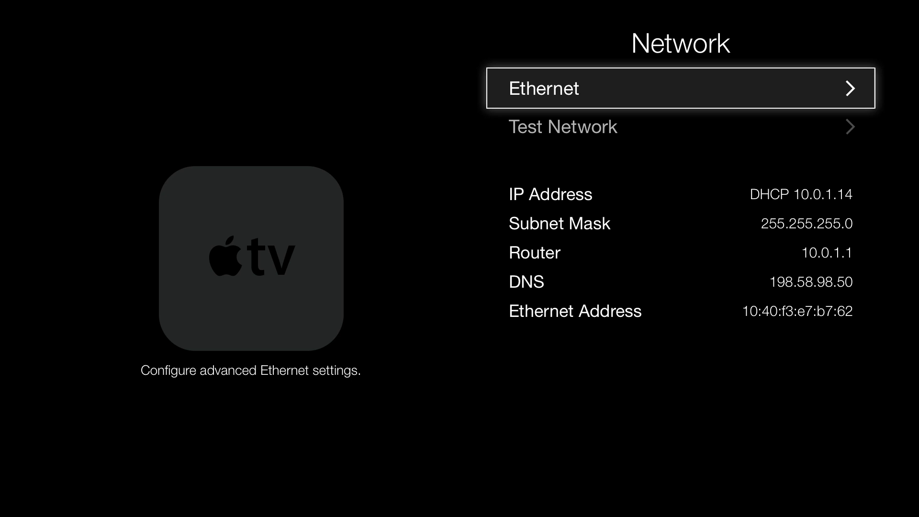